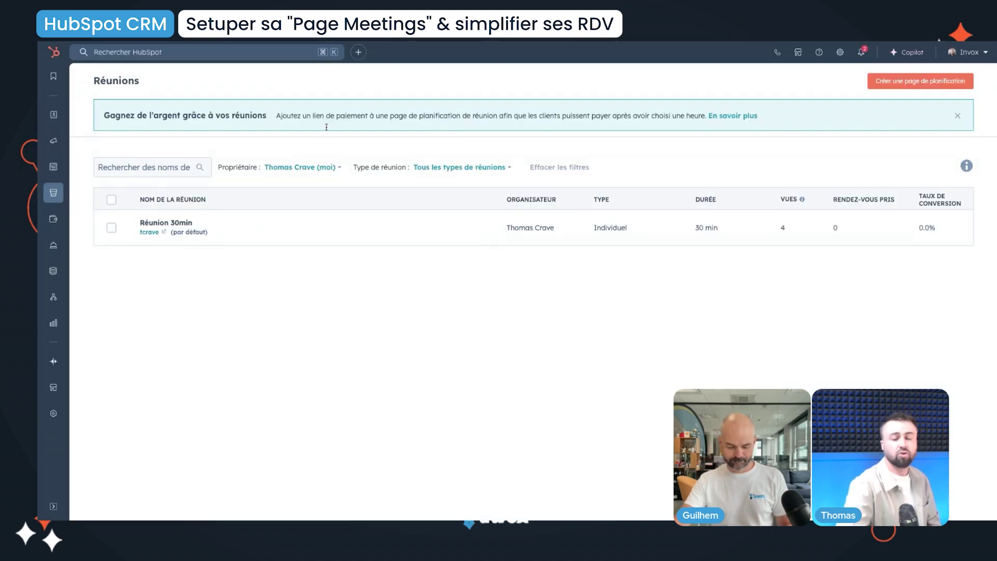
# Open the Réunion 30min scheduling page for editing and review its overview settings
pyautogui.click(372, 229)
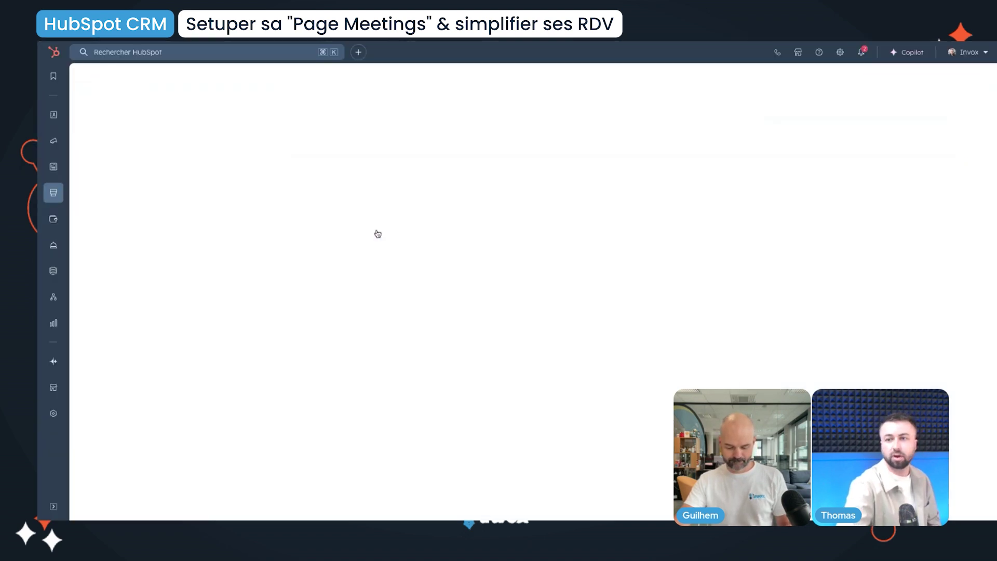
pyautogui.scroll(-3, 166, 288)
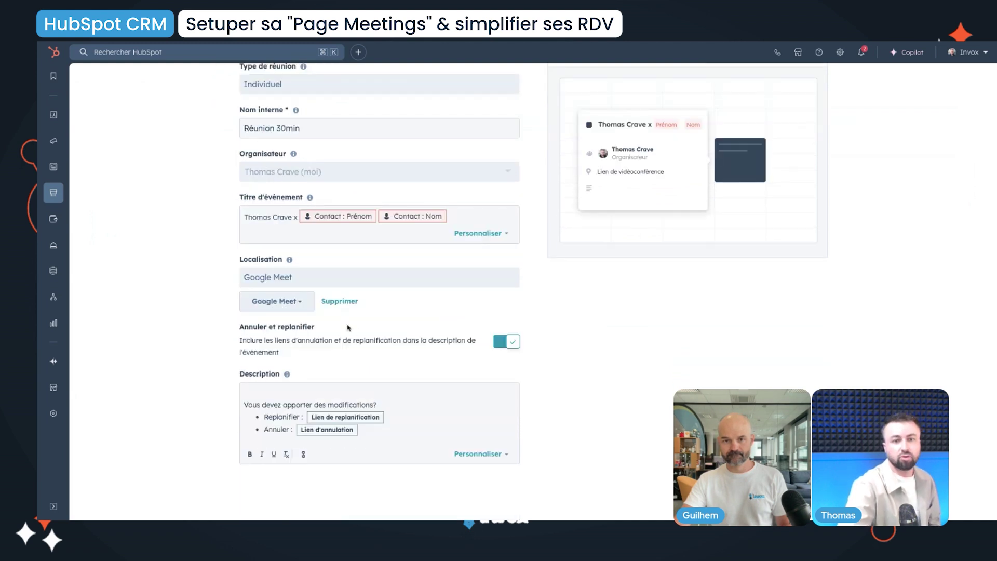
pyautogui.scroll(3, 347, 327)
# Examine the meeting's scheduling settings, including availability, duration and the additional parameters such as notice and buffer periods
pyautogui.click(329, 181)
pyautogui.scroll(-3, 197, 302)
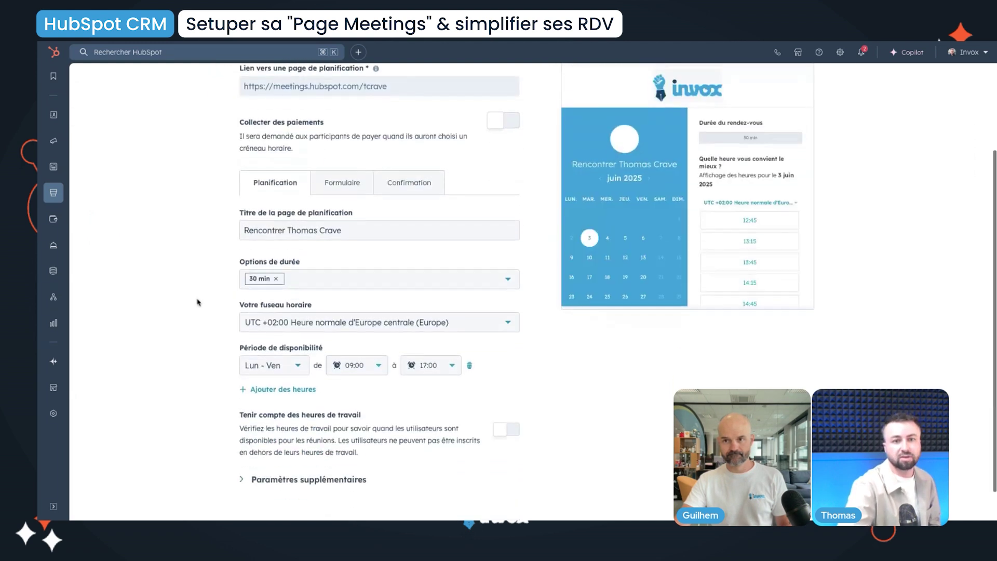
pyautogui.scroll(-1, 244, 394)
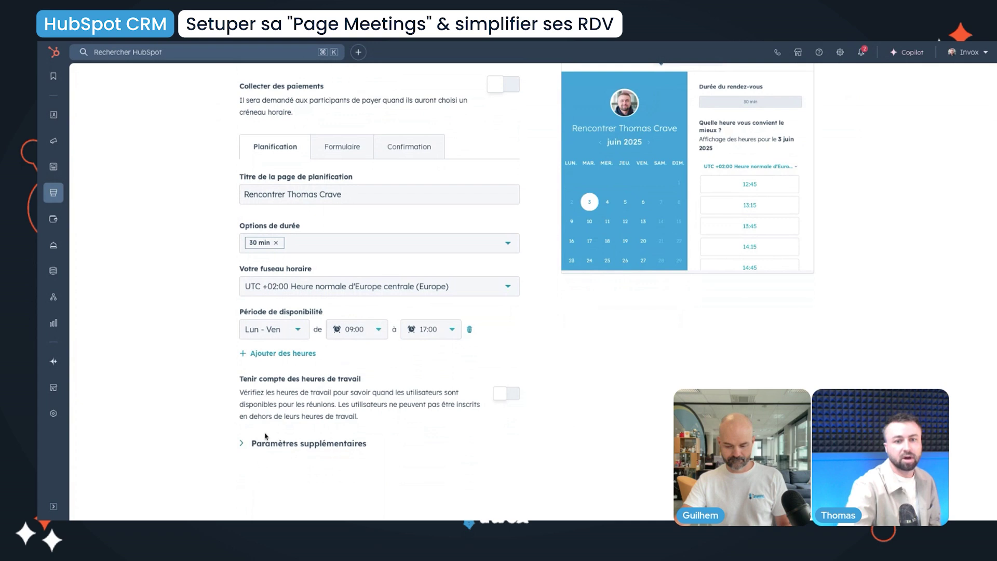
pyautogui.click(258, 444)
pyautogui.scroll(-8, 500, 90)
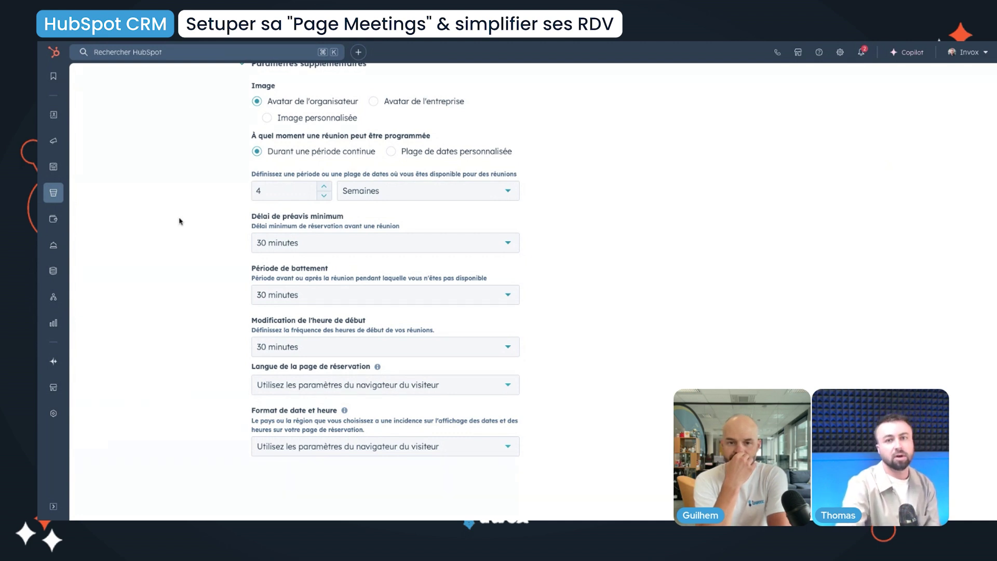
pyautogui.scroll(12, 179, 221)
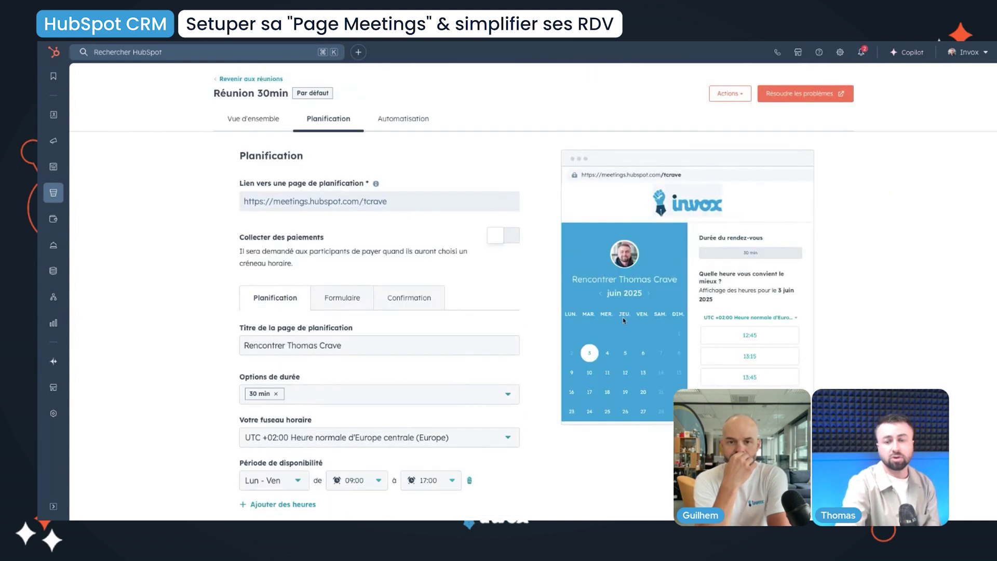
# Add the required contact property Ville and the custom question "Pourquoi ?" to the booking form
pyautogui.click(323, 304)
pyautogui.scroll(-3, 322, 306)
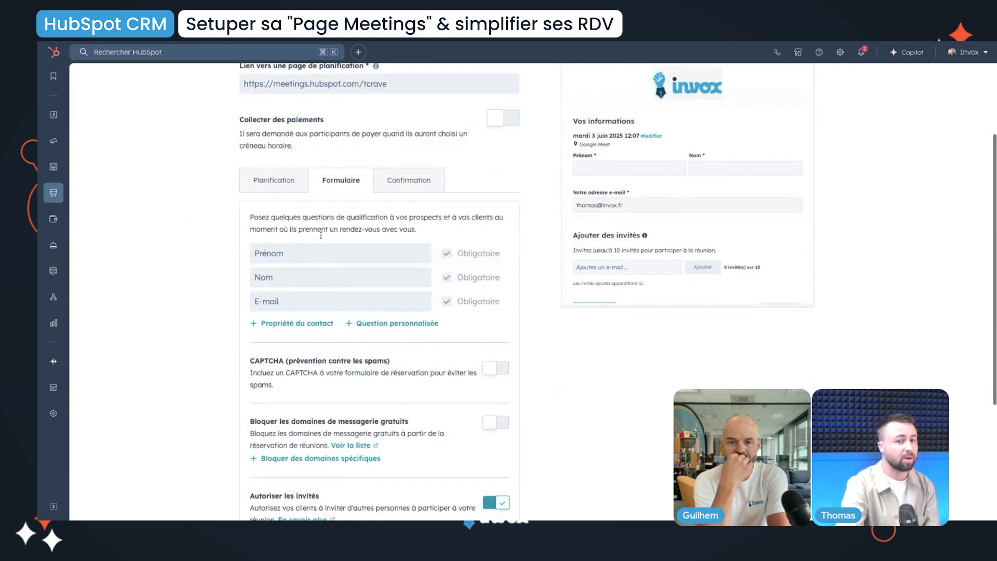
pyautogui.click(304, 324)
pyautogui.click(317, 347)
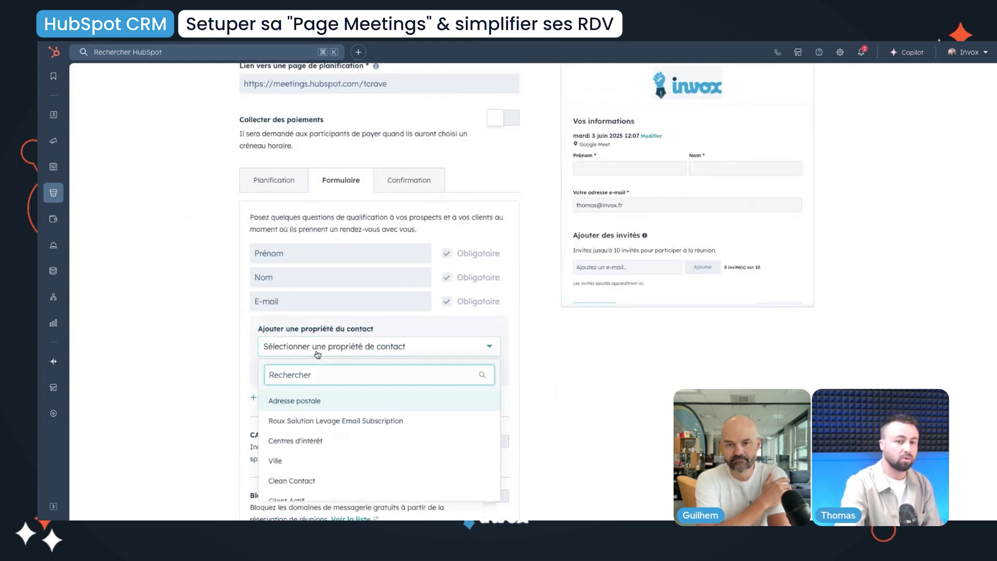
pyautogui.click(275, 461)
pyautogui.click(272, 371)
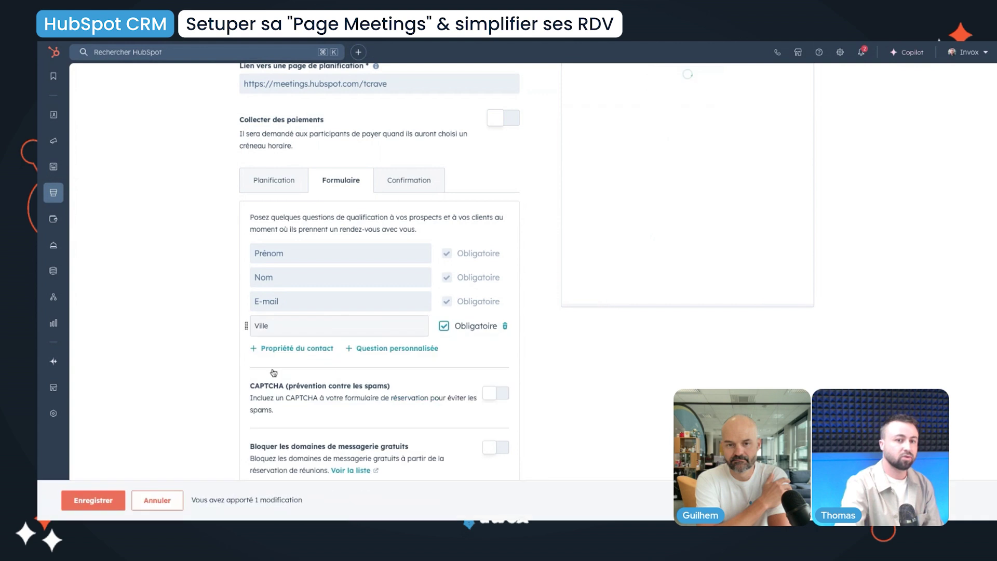
pyautogui.click(371, 351)
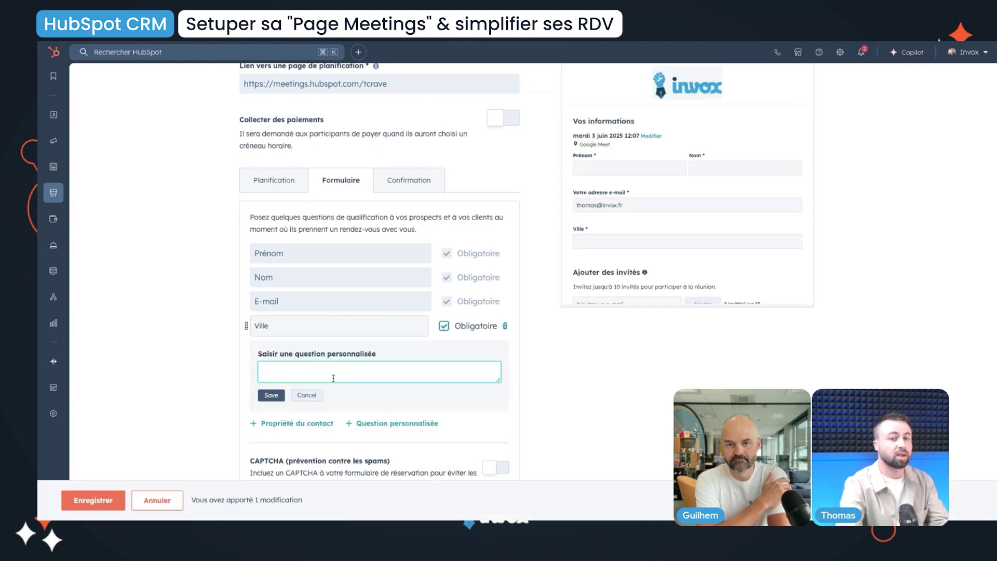
pyautogui.write('Pourquoi ?')
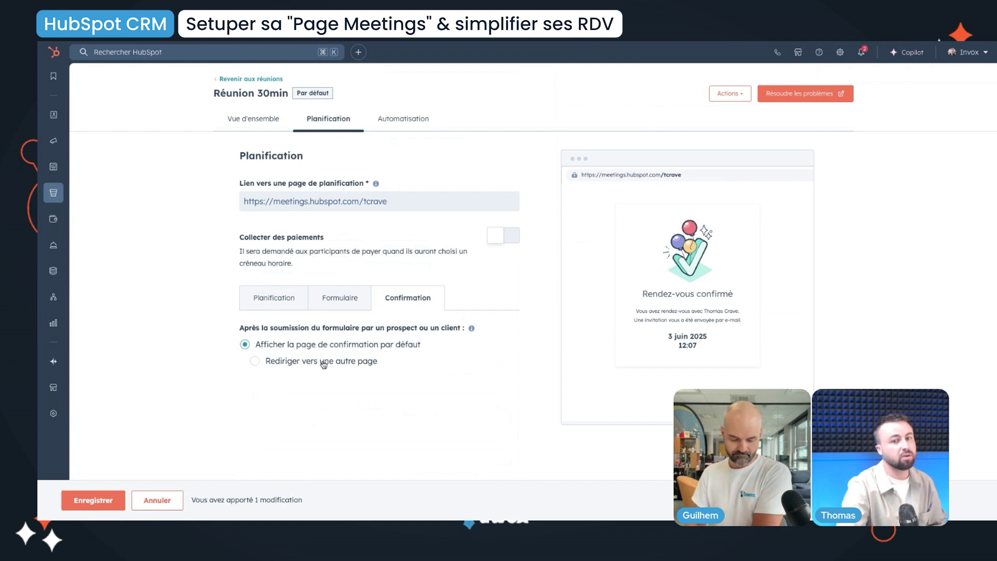
pyautogui.moveTo(39, 150)
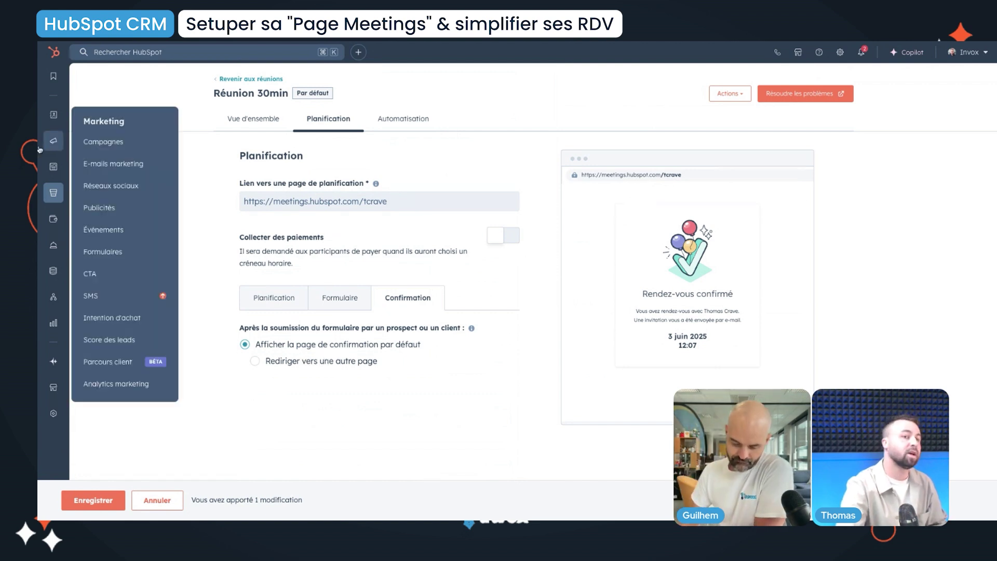
pyautogui.moveTo(53, 167)
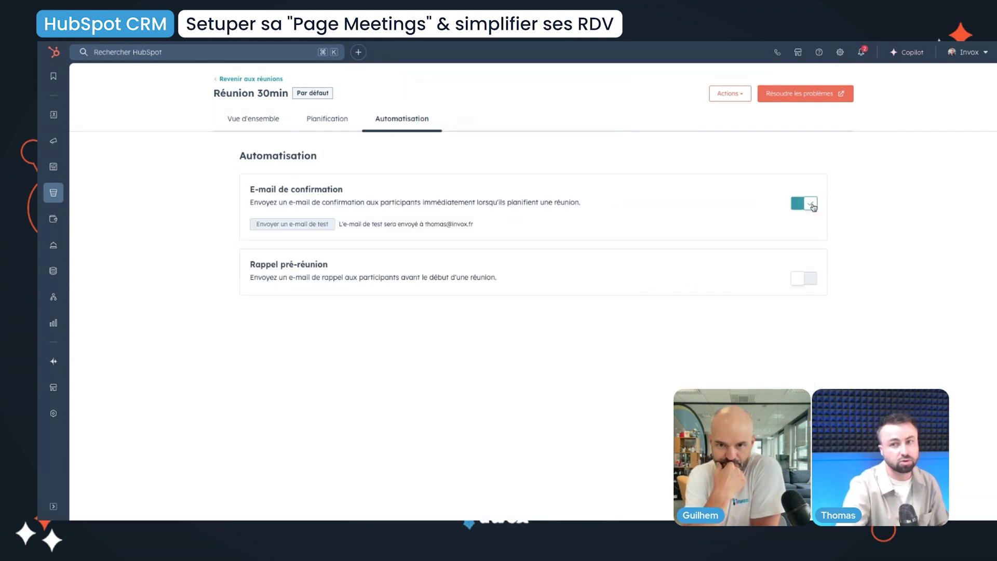
pyautogui.moveTo(332, 189); pyautogui.dragTo(159, 190)
pyautogui.click(158, 189)
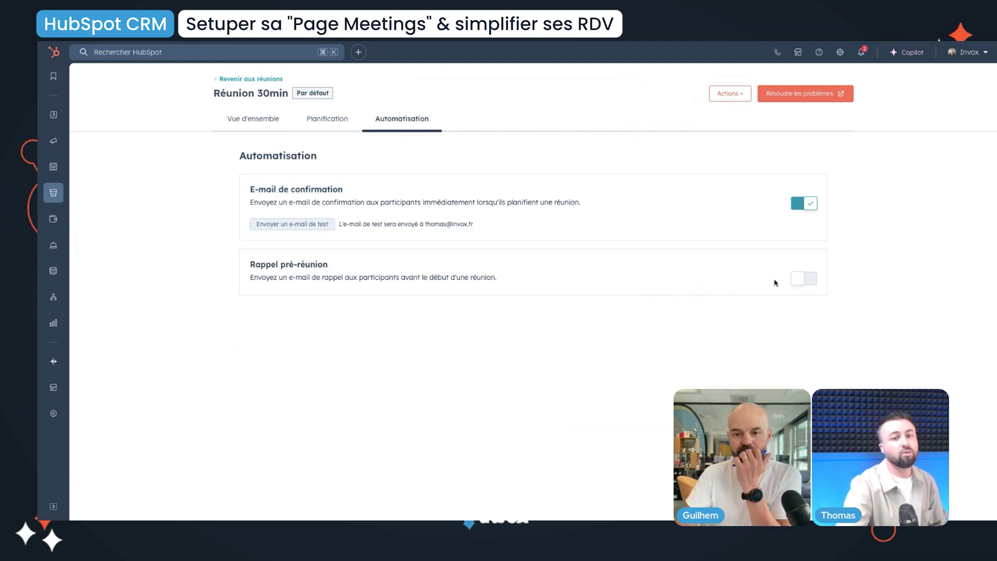
# Enable pre-meeting reminder e-mails 1 hour and 3 days before, save the scheduling page and return to the meetings list
pyautogui.click(802, 278)
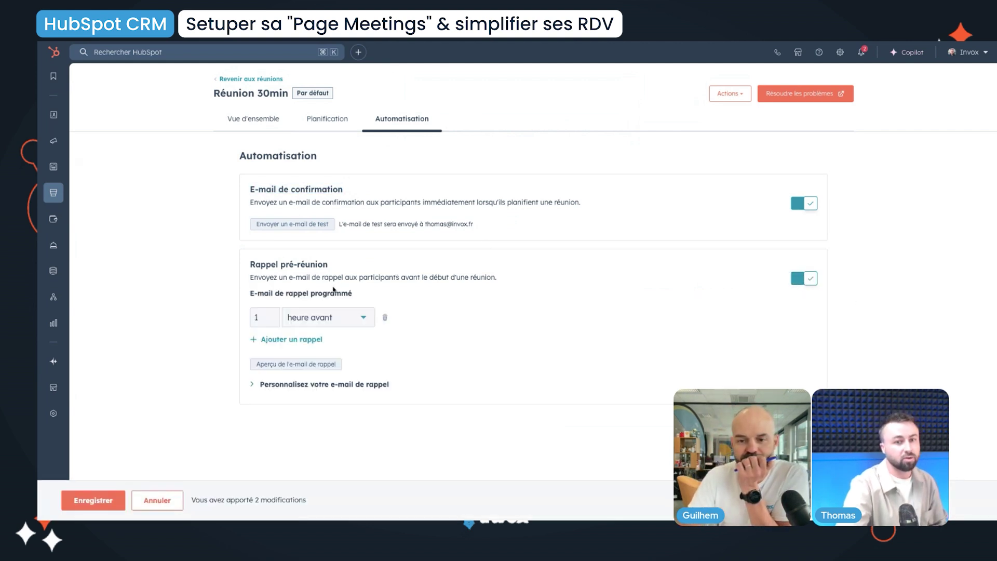
pyautogui.click(297, 339)
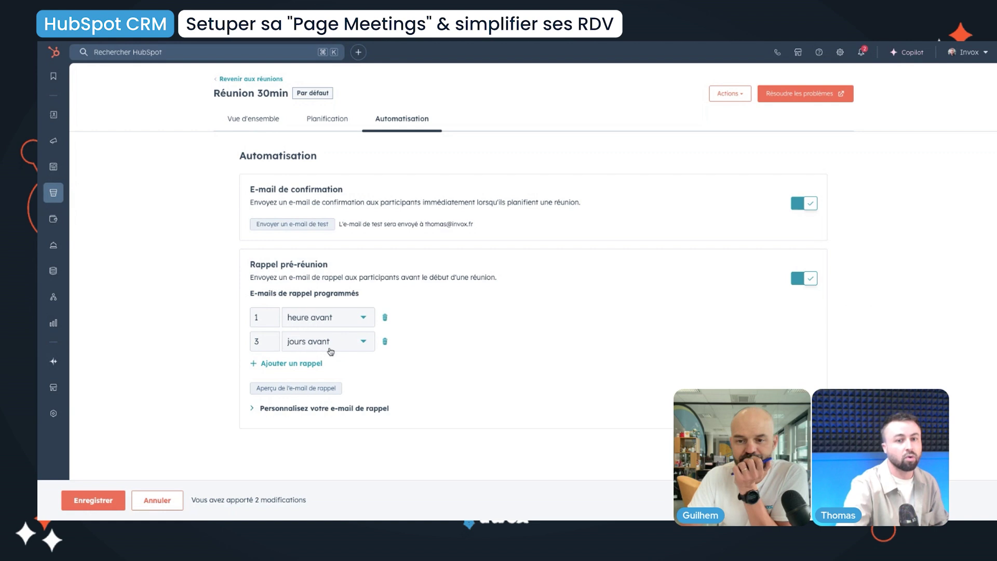
pyautogui.click(312, 408)
pyautogui.scroll(-3, 338, 326)
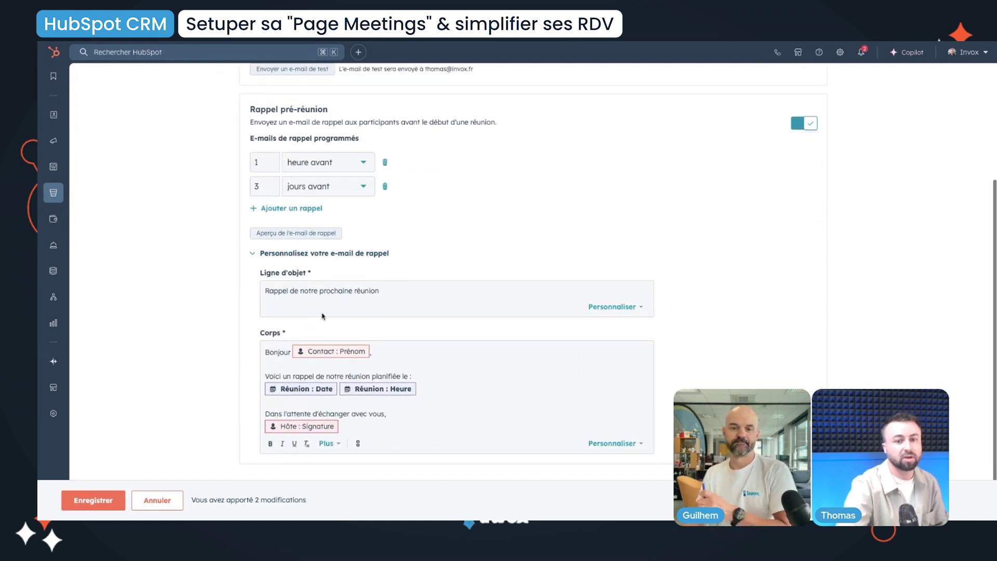
pyautogui.scroll(1, 413, 260)
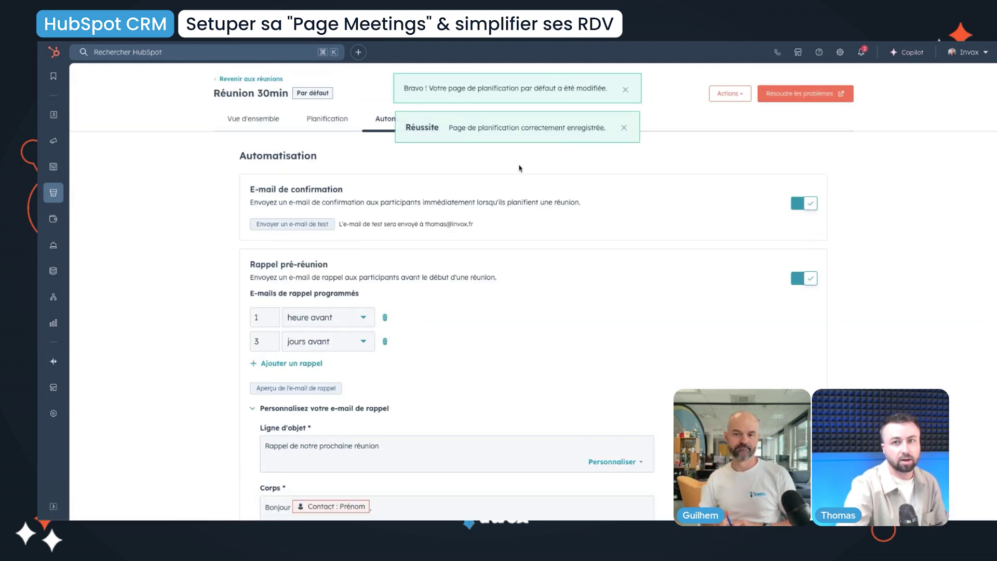
pyautogui.click(249, 78)
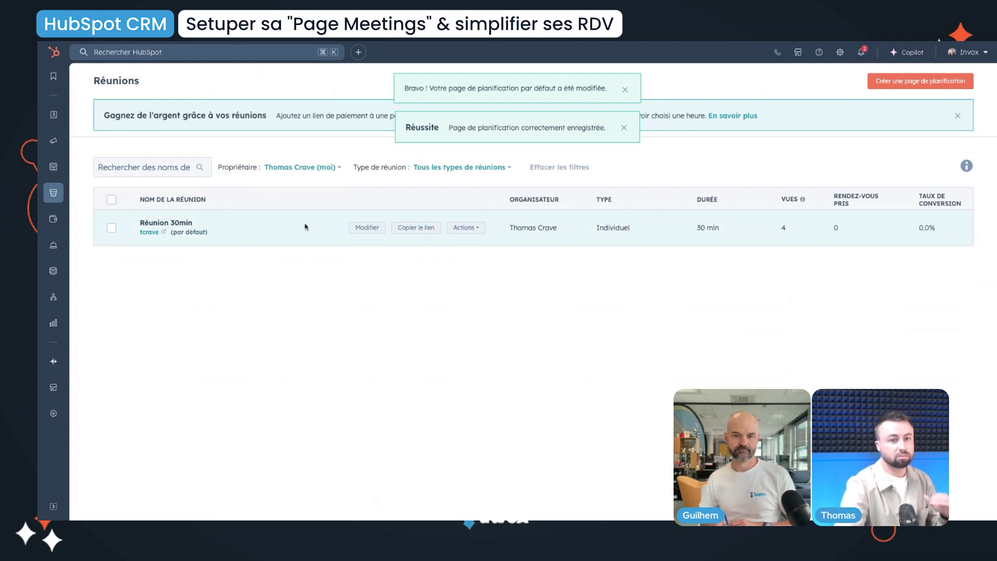
# Reopen the Réunion 30min scheduling page, review its overview settings and return to the meetings list
pyautogui.click(364, 232)
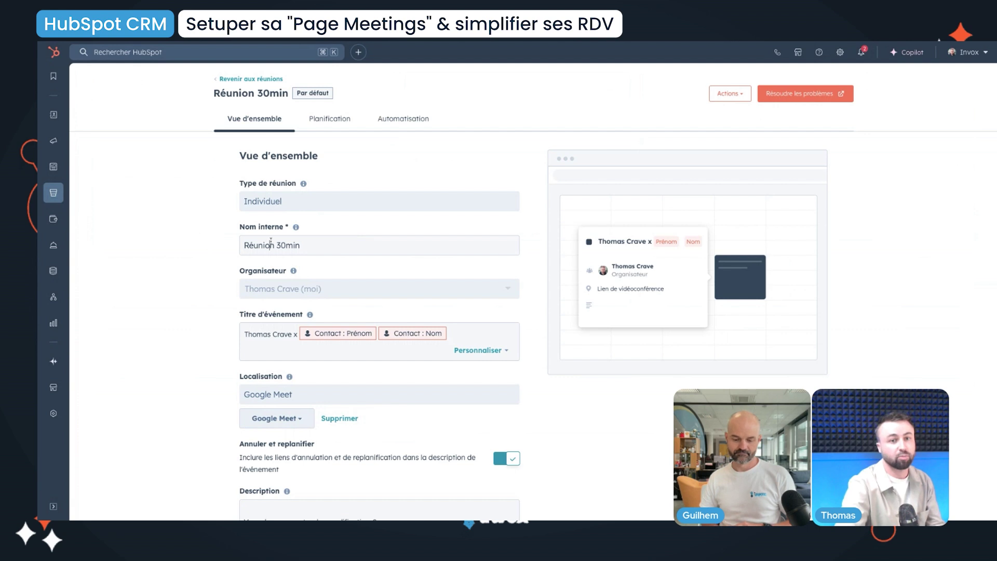
pyautogui.click(270, 244)
pyautogui.scroll(-2, 270, 241)
pyautogui.click(508, 268)
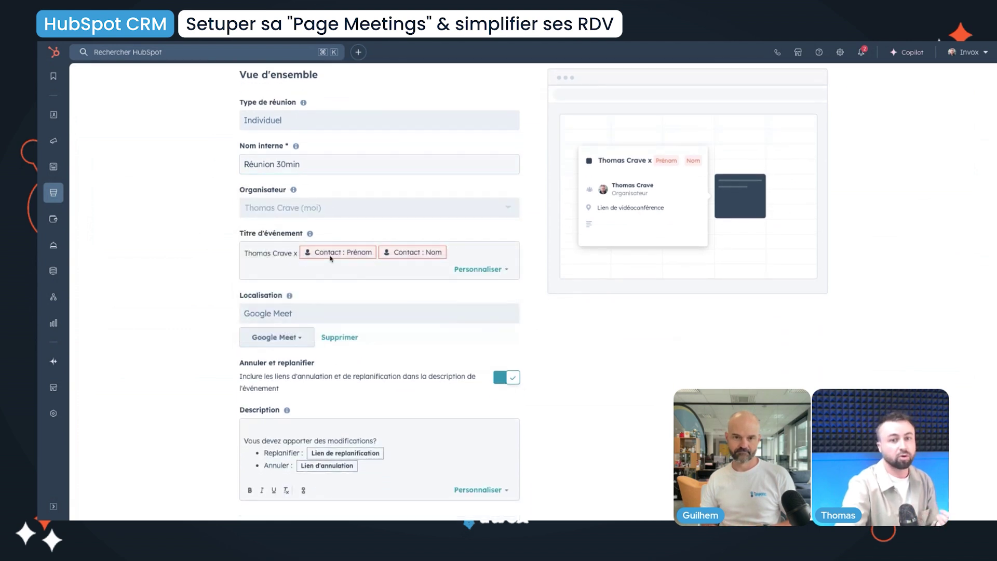
pyautogui.scroll(2, 306, 235)
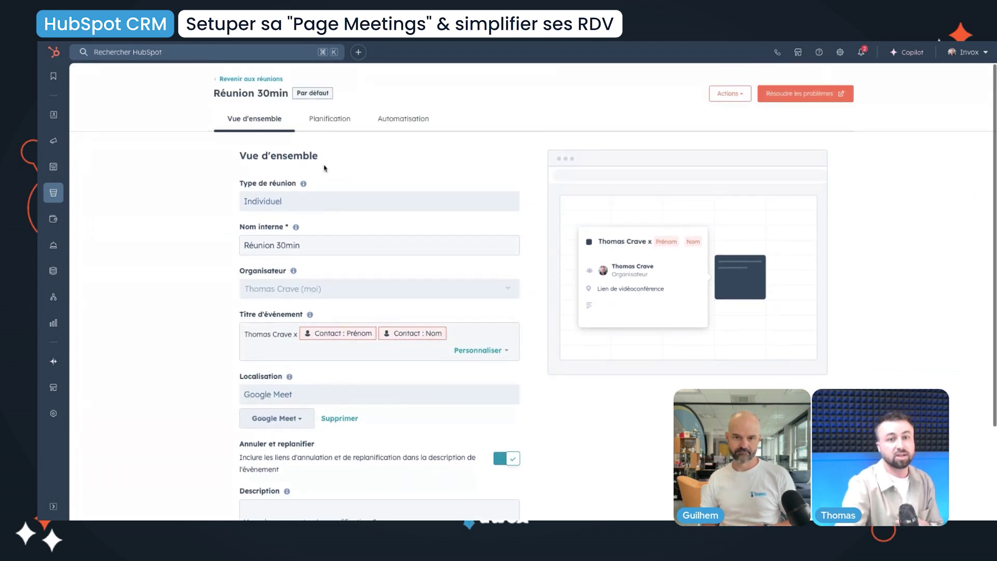
pyautogui.click(333, 121)
pyautogui.click(274, 131)
pyautogui.scroll(-1, 222, 251)
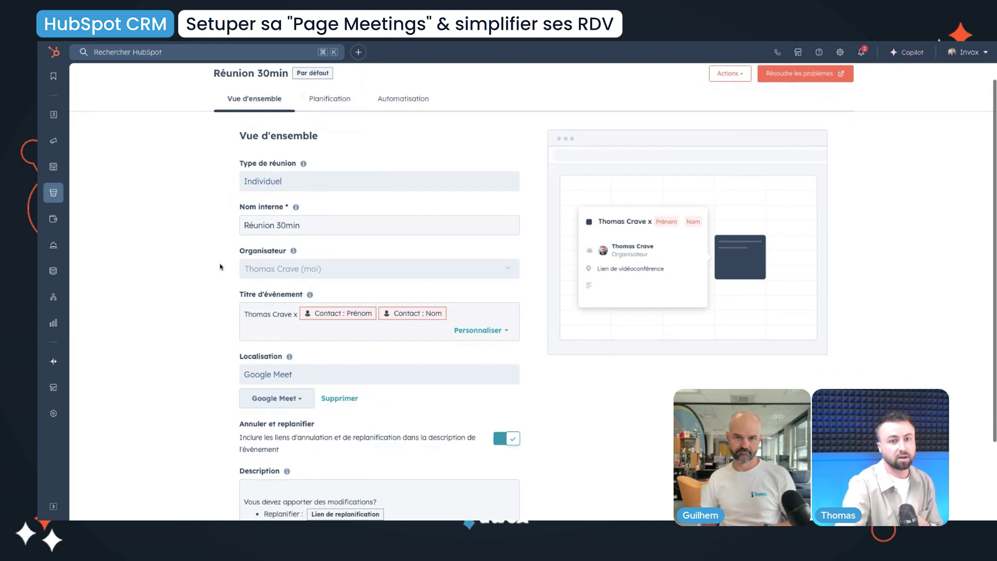
pyautogui.scroll(1, 204, 289)
pyautogui.click(236, 82)
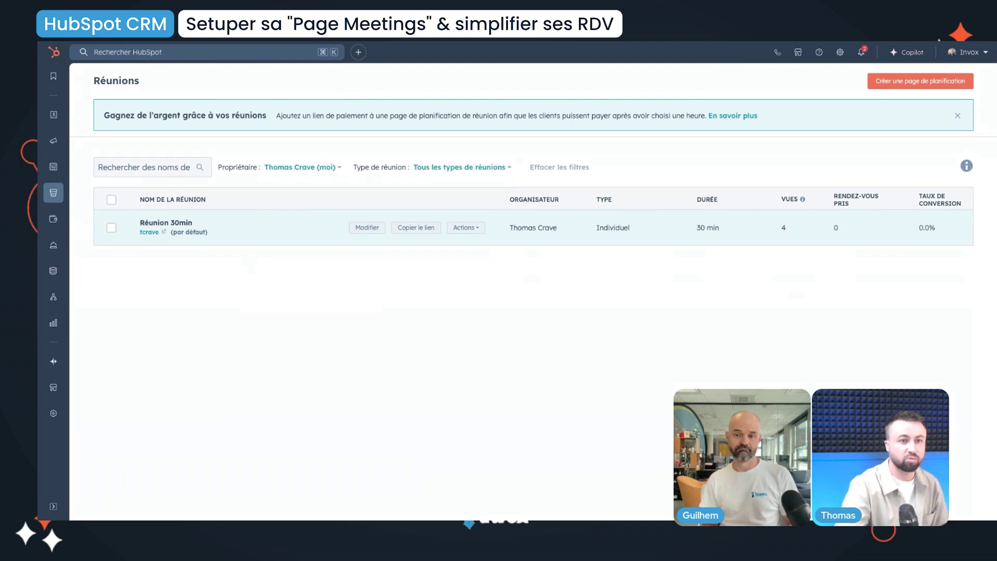
# View the website embed code of the Réunion 30min page and open its public booking link
pyautogui.click(465, 227)
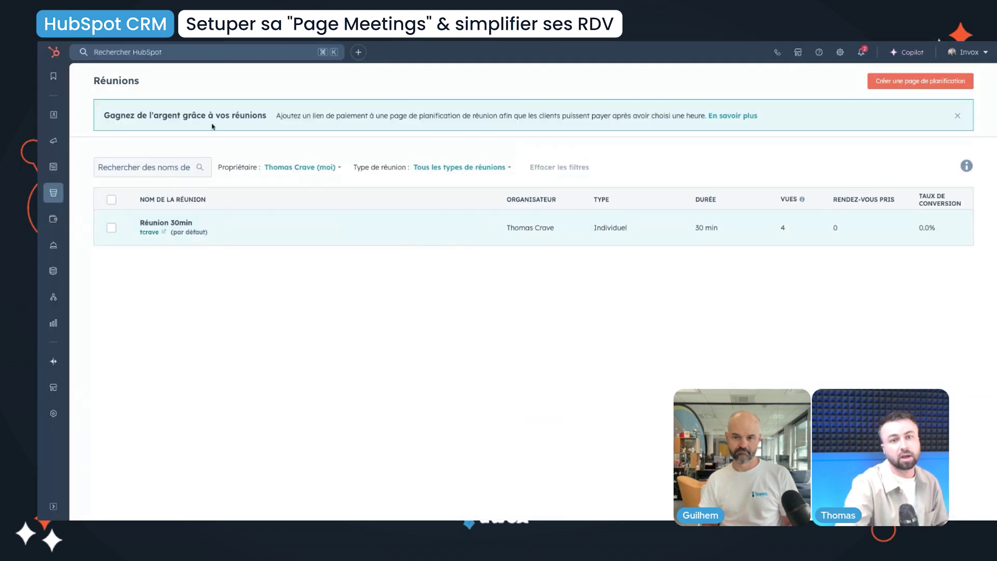
pyautogui.click(482, 229)
pyautogui.click(487, 254)
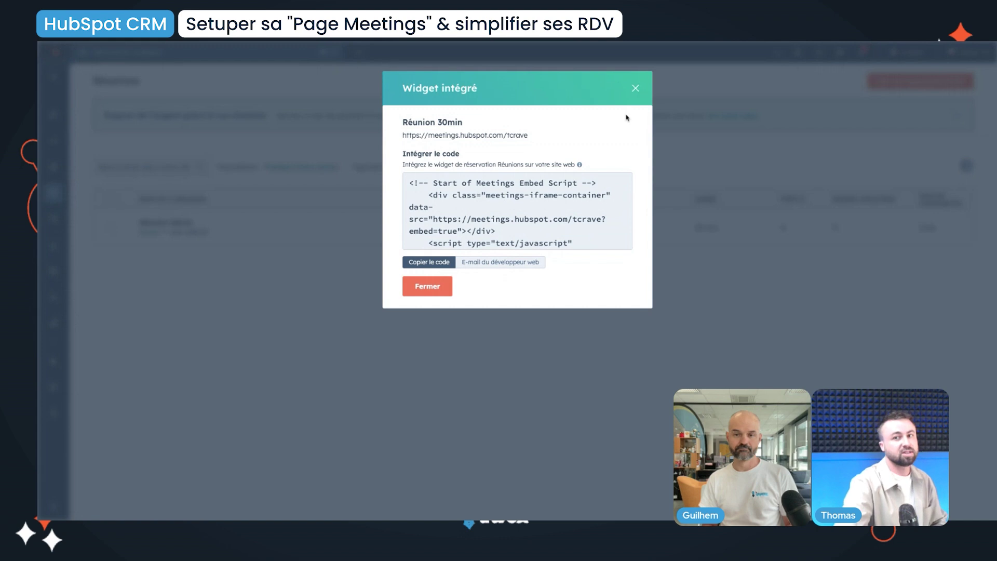
pyautogui.click(635, 89)
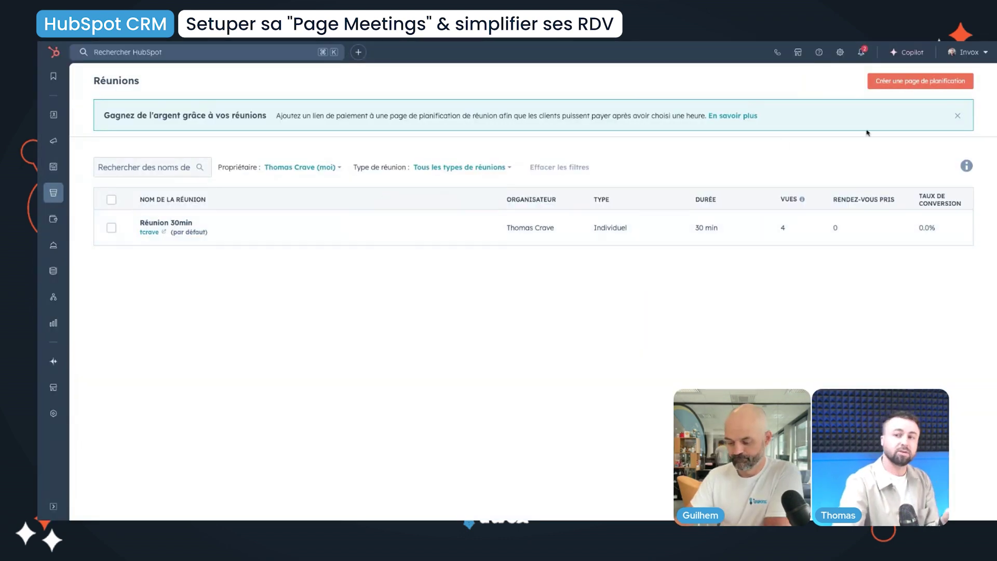
pyautogui.click(150, 231)
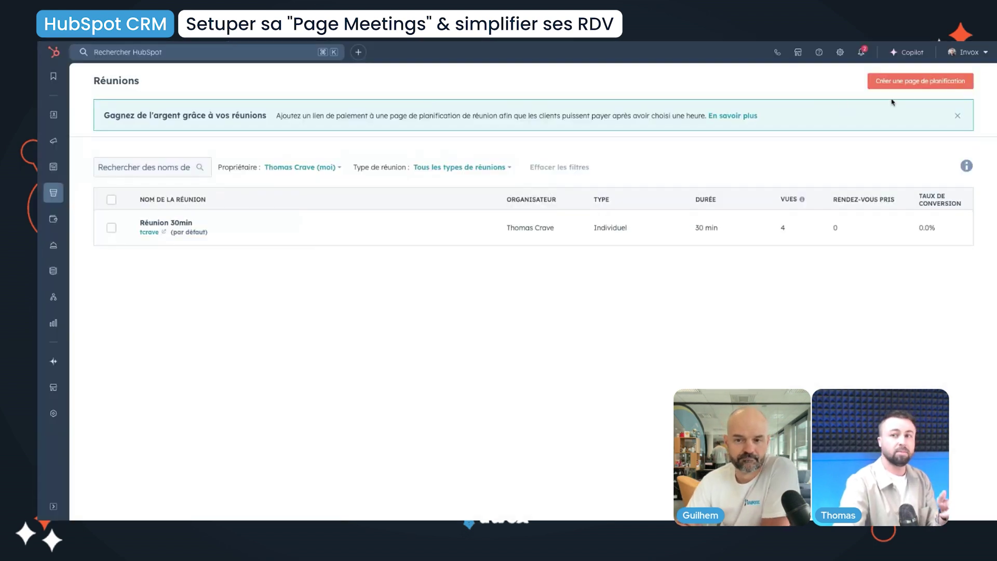
# View the use-case examples for the Rotation type of scheduling page and close the type chooser
pyautogui.click(925, 82)
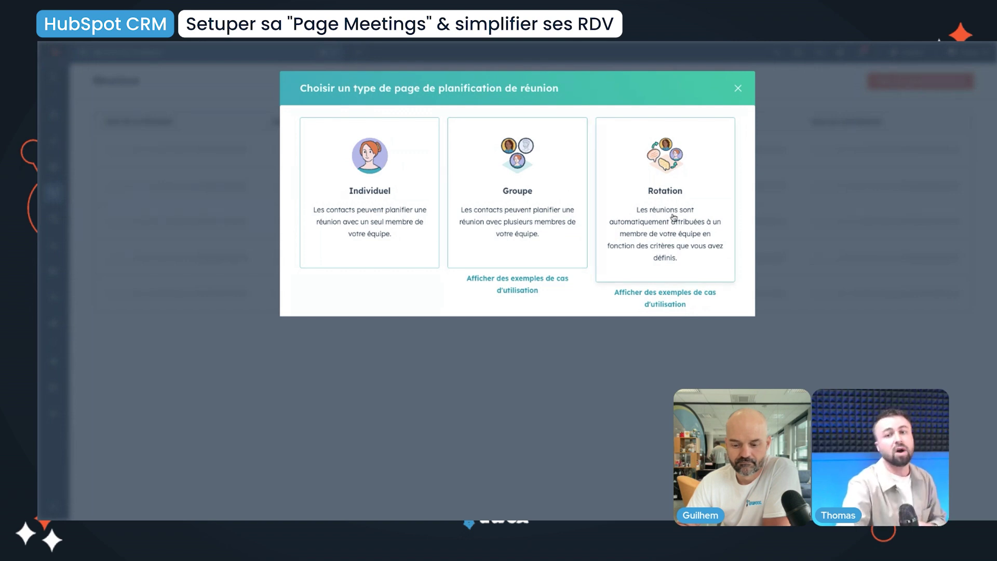
pyautogui.click(672, 294)
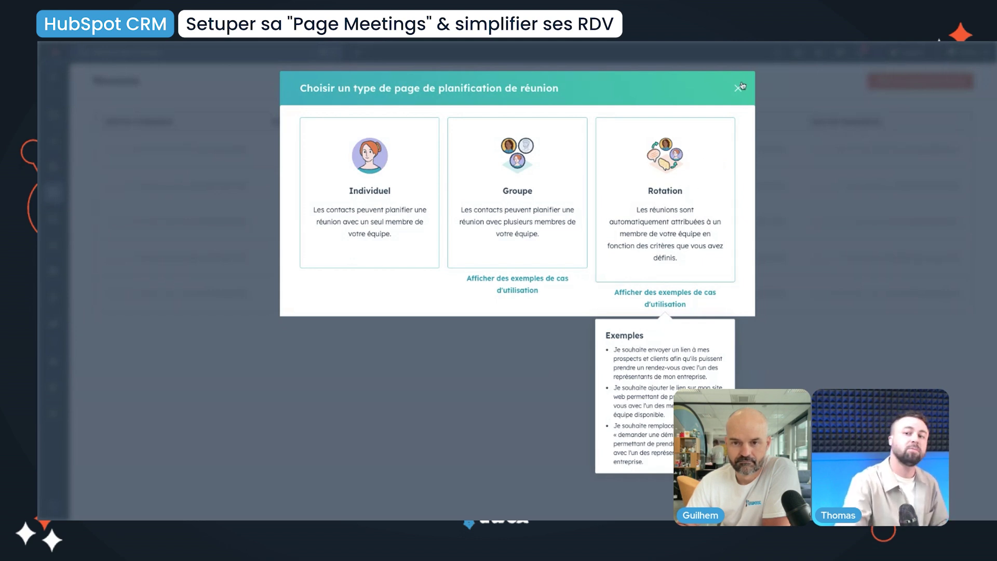
pyautogui.click(740, 87)
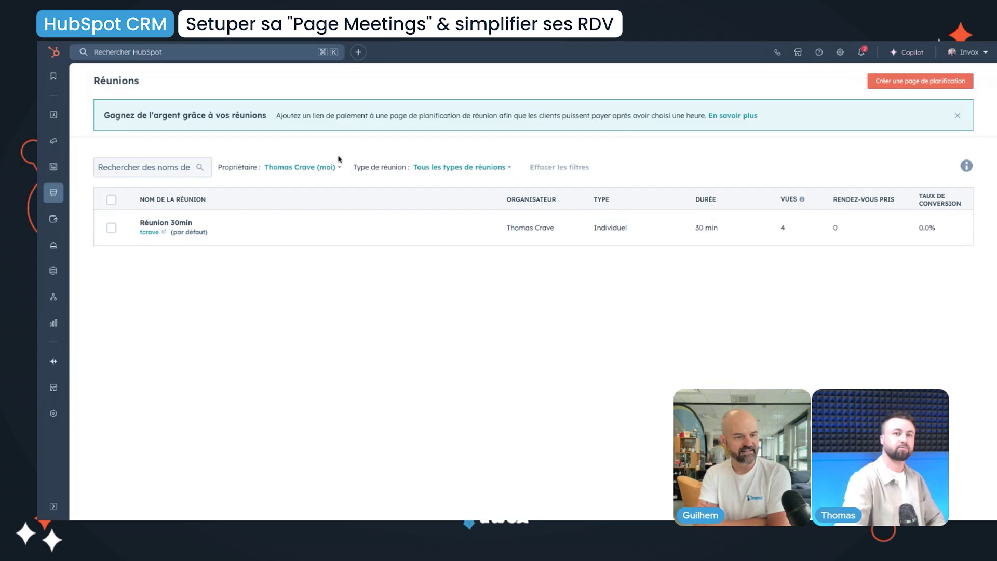
# Start a new Rotation scheduling page with the internal name "Nom" and the event title "Titre"
pyautogui.click(922, 84)
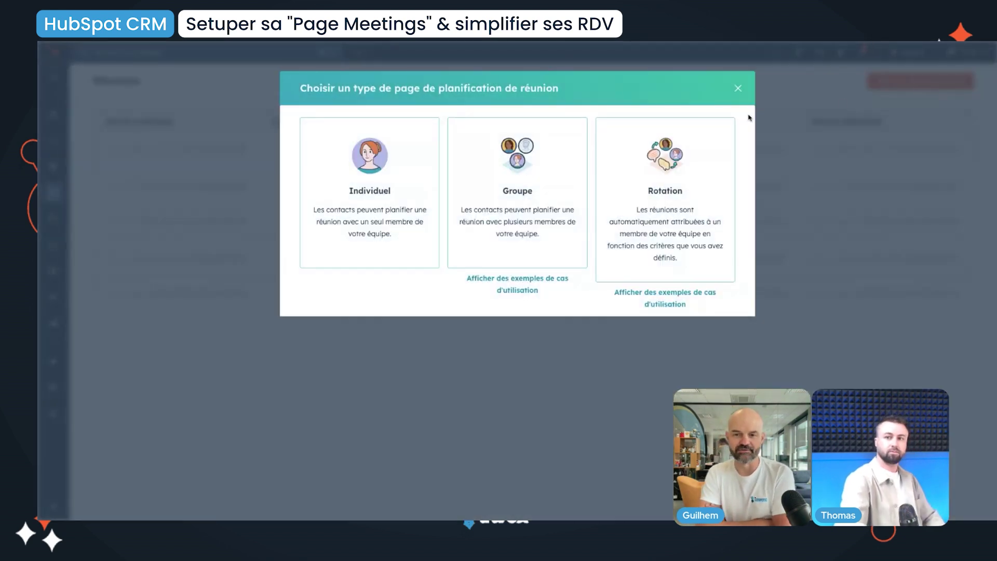
pyautogui.click(674, 185)
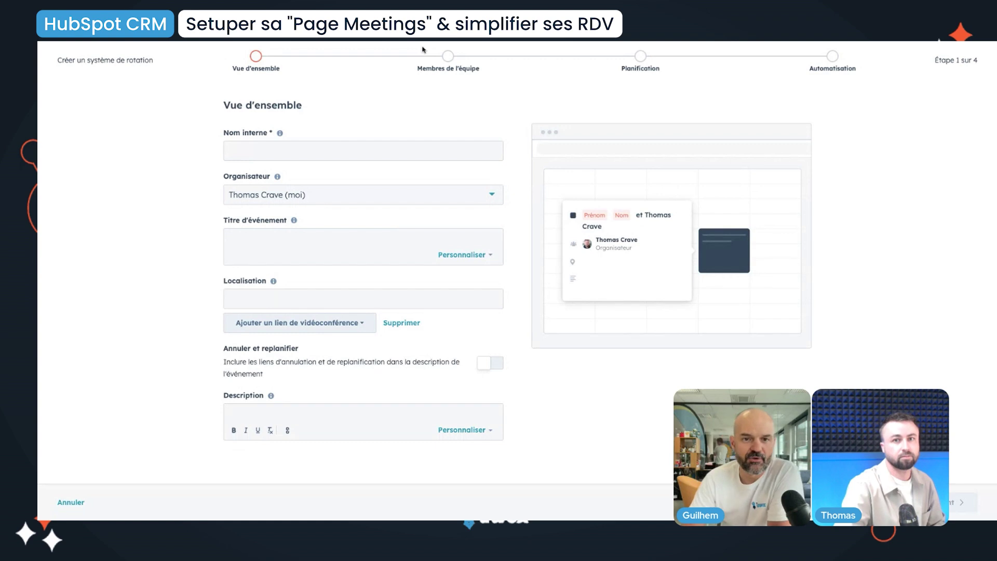
pyautogui.click(353, 156)
pyautogui.write('Nom')
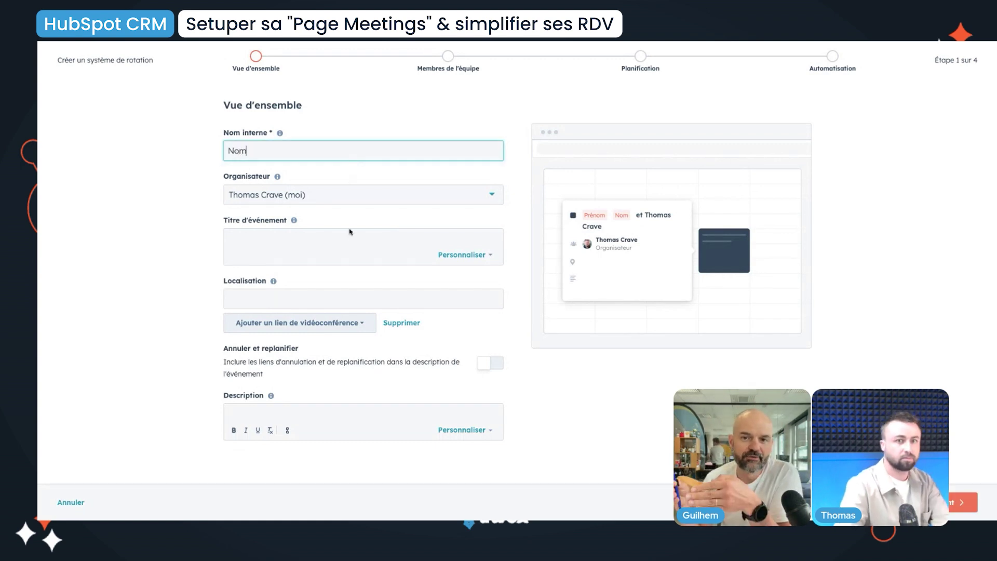
pyautogui.click(347, 238)
pyautogui.write('Titre')
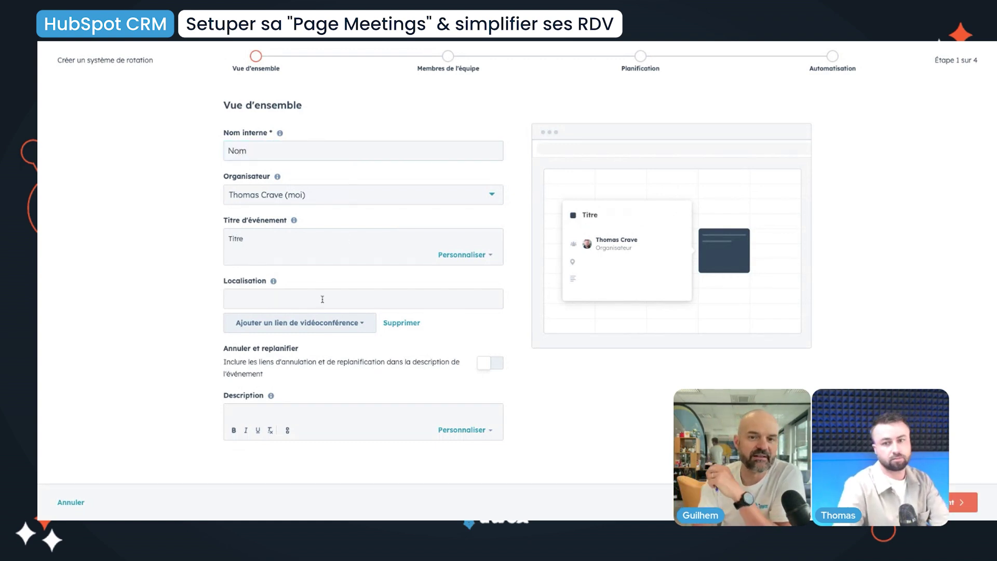
# Proceed to the team members stage and add a second user to the rotation, saving the member selection
pyautogui.click(956, 505)
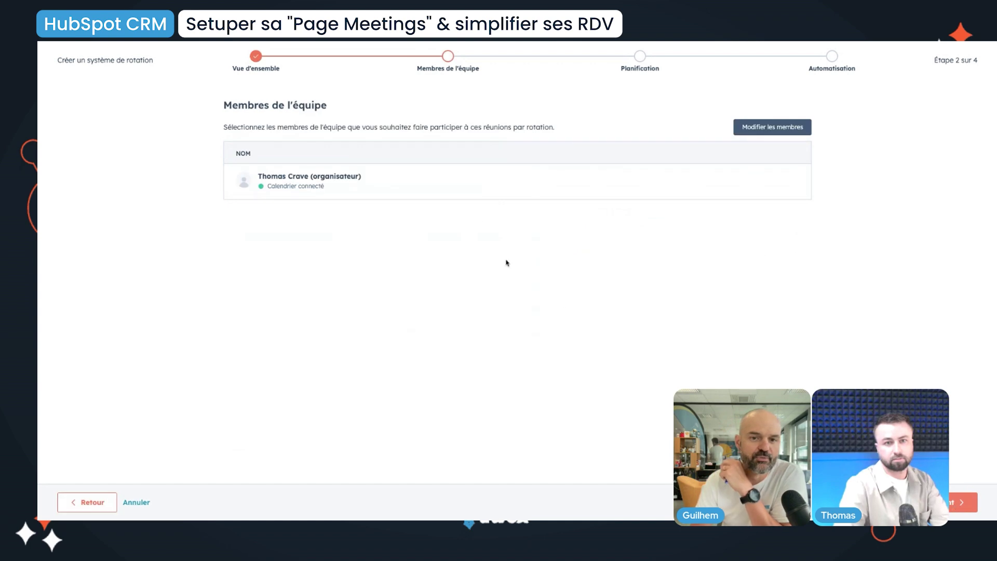
pyautogui.click(756, 128)
pyautogui.click(857, 195)
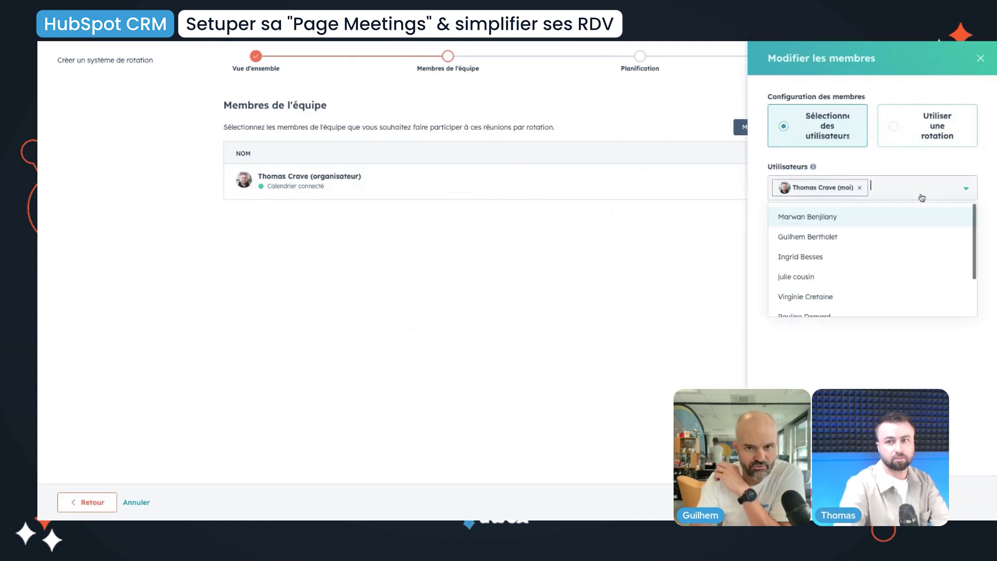
pyautogui.click(840, 237)
pyautogui.click(797, 499)
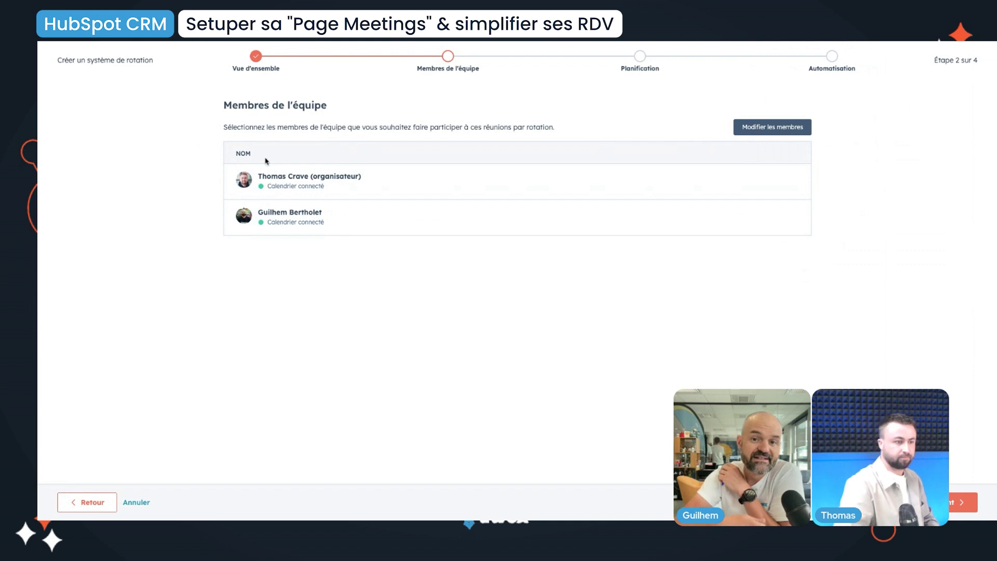
# Reopen the member settings, look at the option to use an existing rotation, and return to selecting users
pyautogui.click(770, 131)
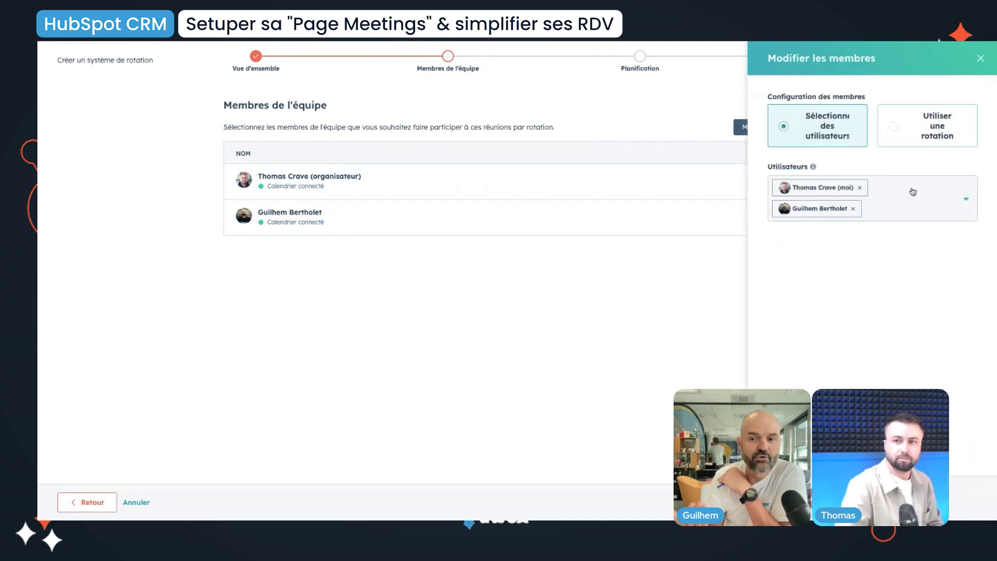
pyautogui.click(928, 135)
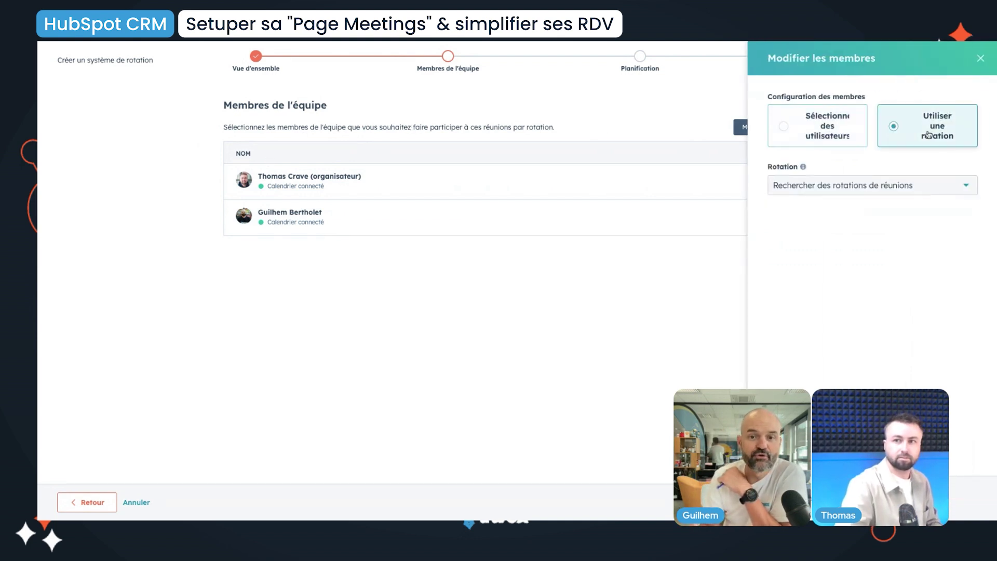
pyautogui.click(874, 185)
pyautogui.click(835, 137)
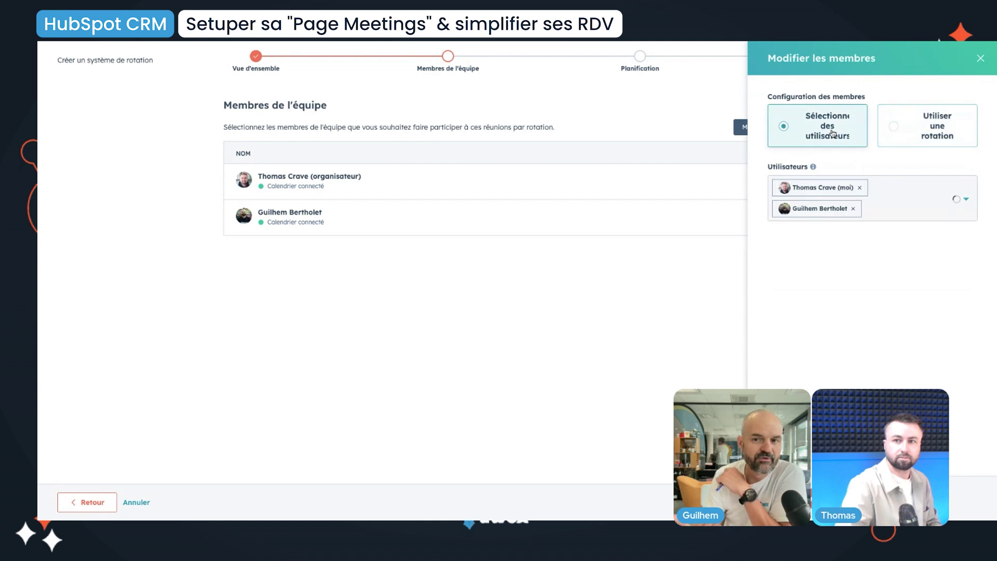
# Add a third user to the rotation's members and save the selection
pyautogui.click(899, 203)
pyautogui.click(861, 276)
pyautogui.click(795, 498)
pyautogui.click(461, 318)
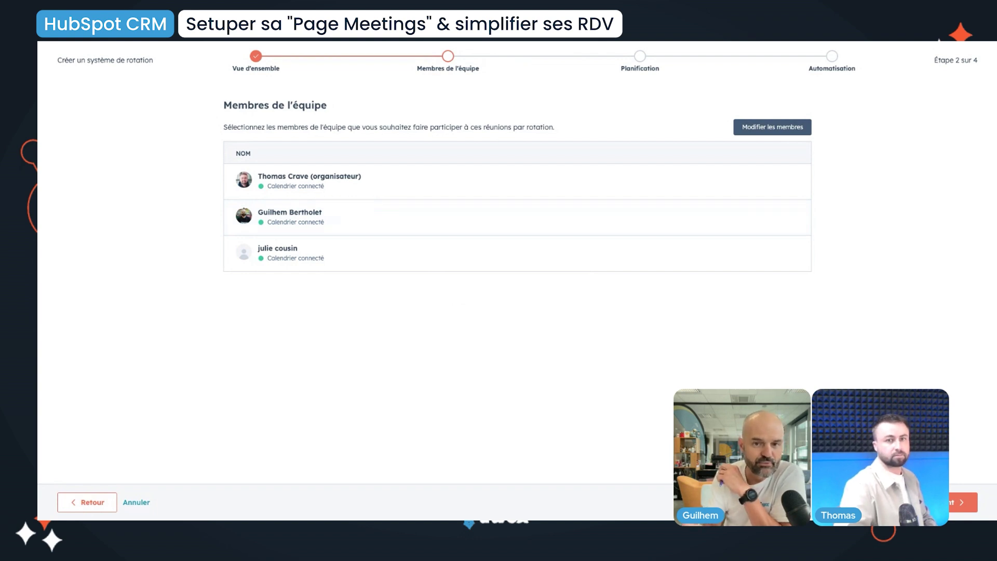
# Proceed to the Planification stage, enable prioritising the contact owner and set the welcome image to Avatar de l'entreprise
pyautogui.click(951, 507)
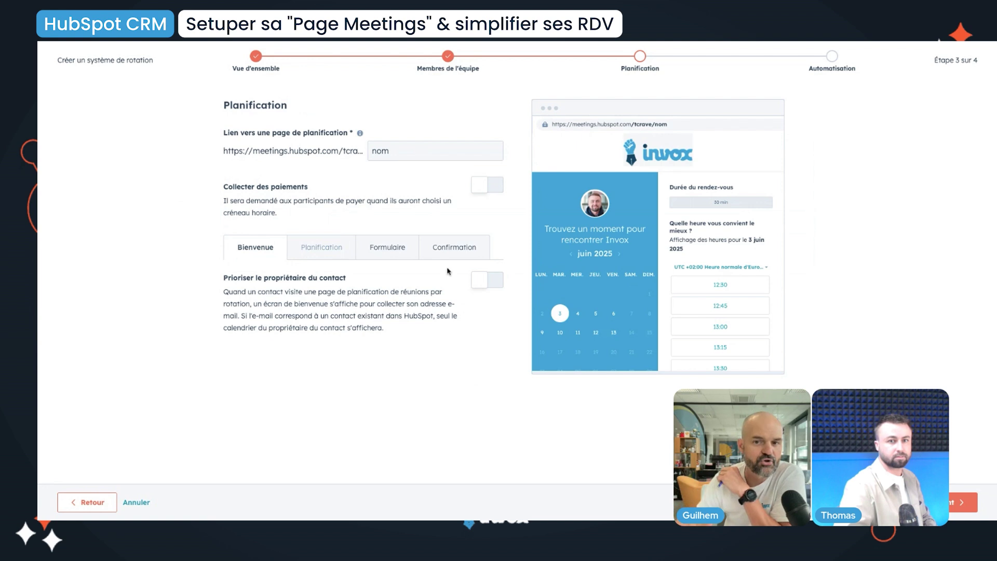
pyautogui.click(487, 280)
pyautogui.scroll(-1, 304, 360)
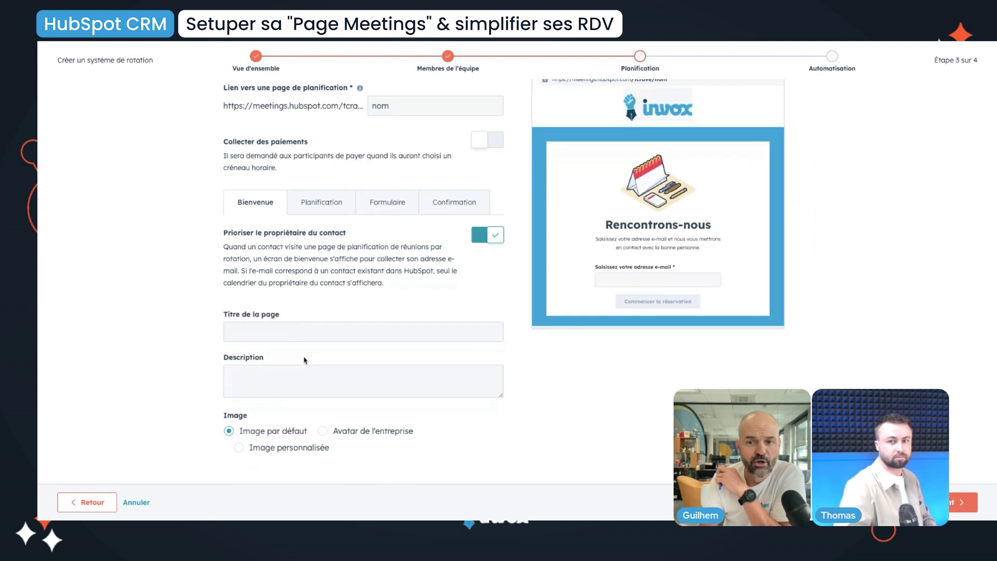
pyautogui.click(347, 430)
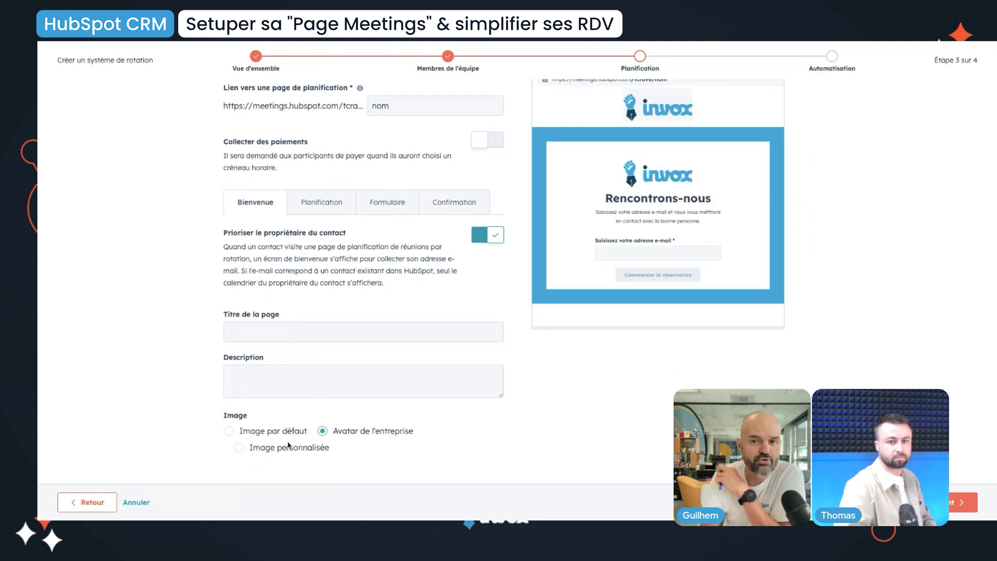
pyautogui.click(229, 431)
pyautogui.click(370, 431)
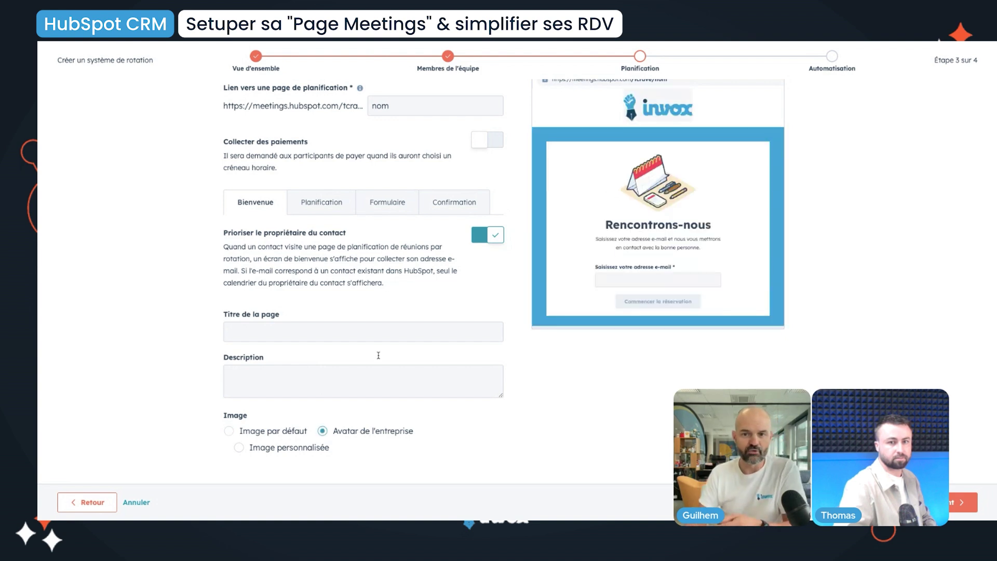
# Review the rotation page's duration, time zone and availability settings, along with its booking form fields and options
pyautogui.scroll(1, 386, 285)
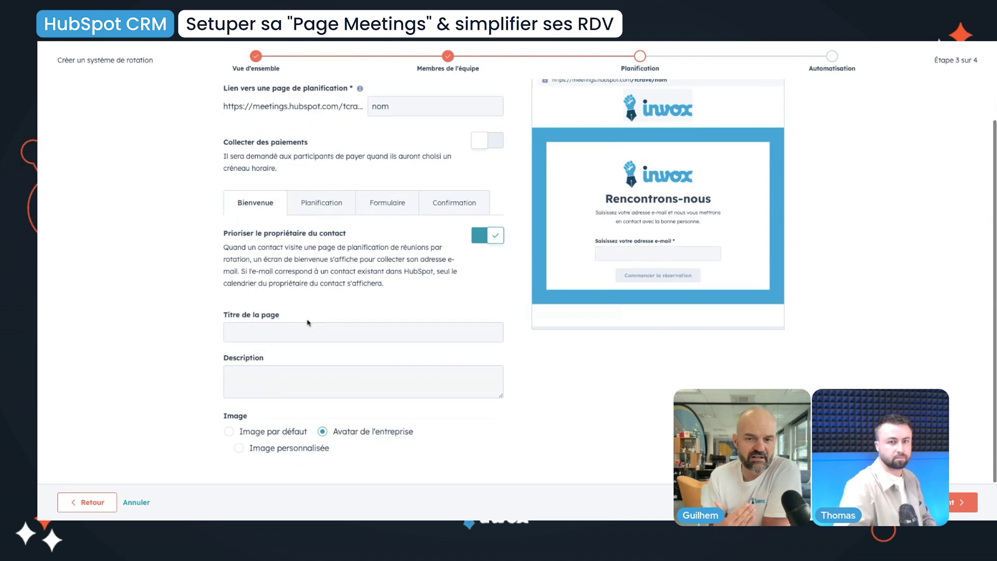
pyautogui.scroll(2, 308, 322)
pyautogui.click(315, 256)
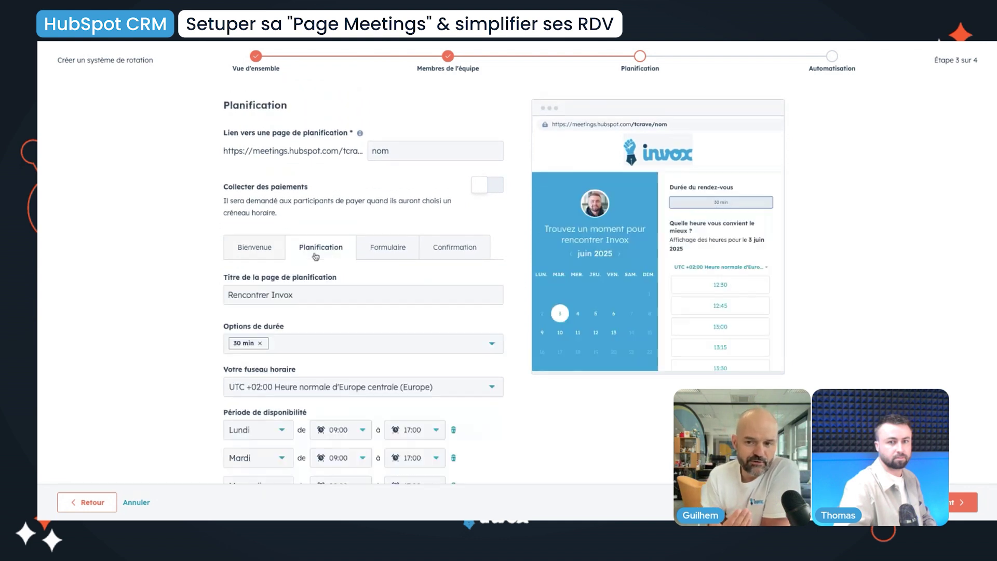
pyautogui.scroll(-3, 197, 283)
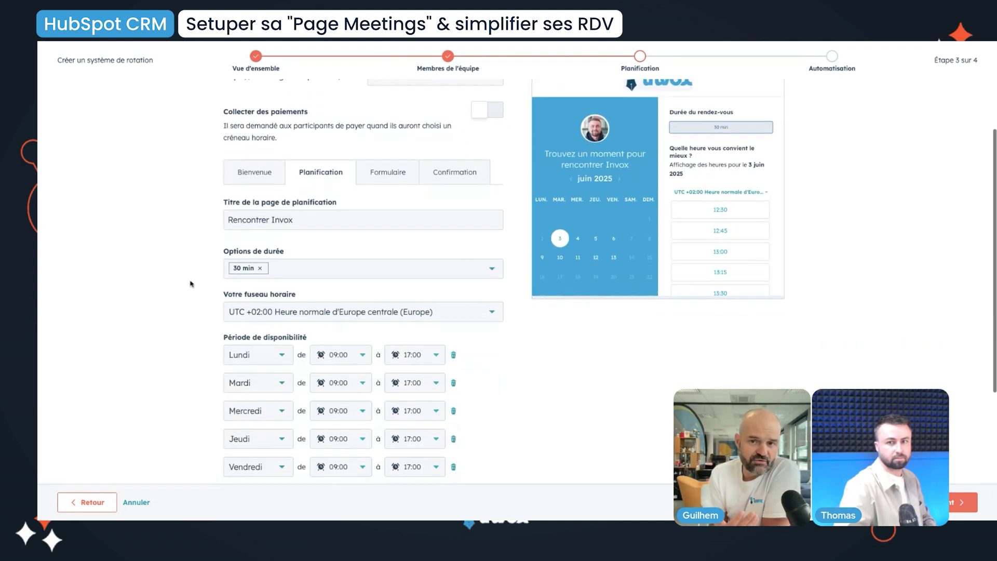
pyautogui.scroll(-5, 191, 283)
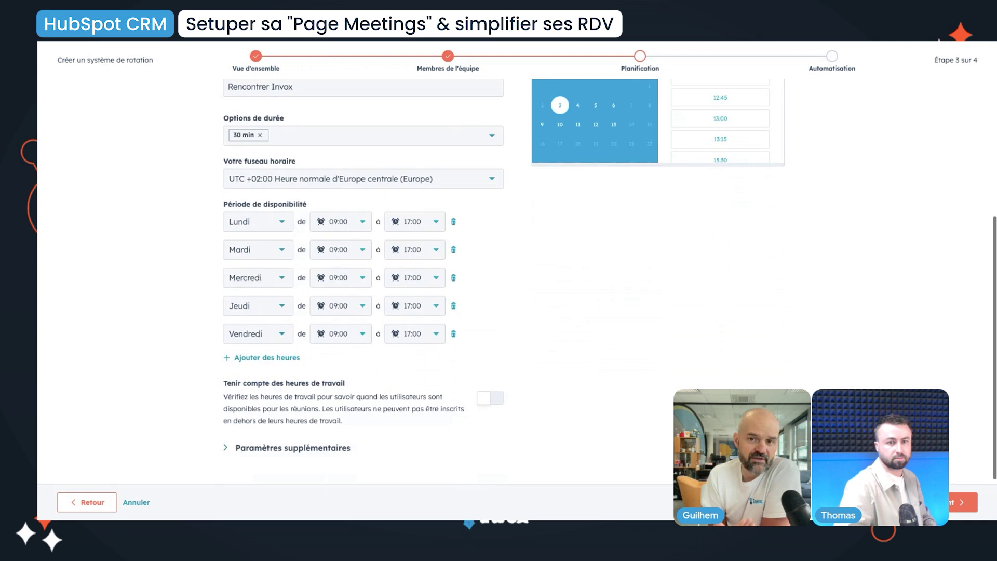
pyautogui.scroll(7, 400, 215)
pyautogui.click(400, 214)
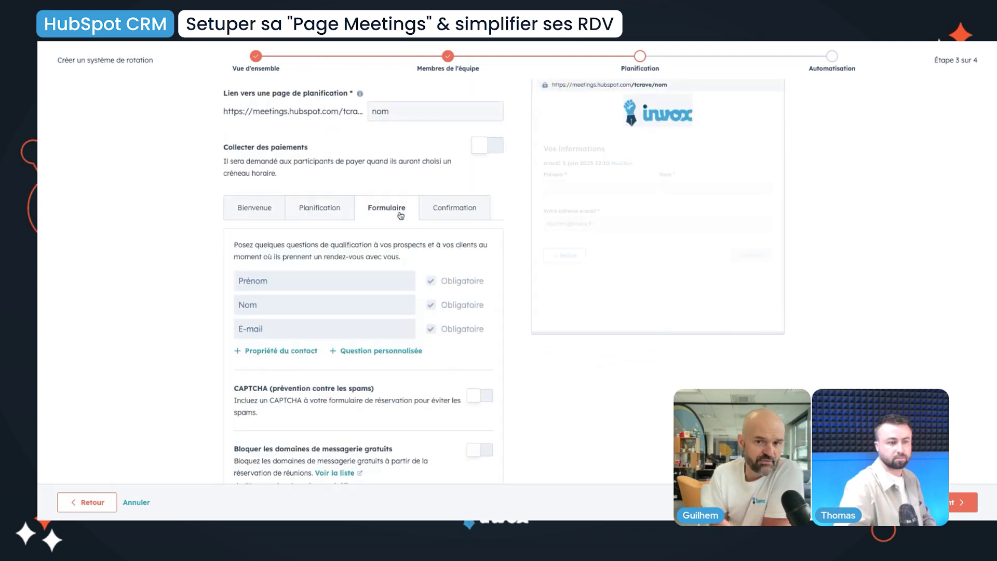
pyautogui.scroll(-2, 420, 234)
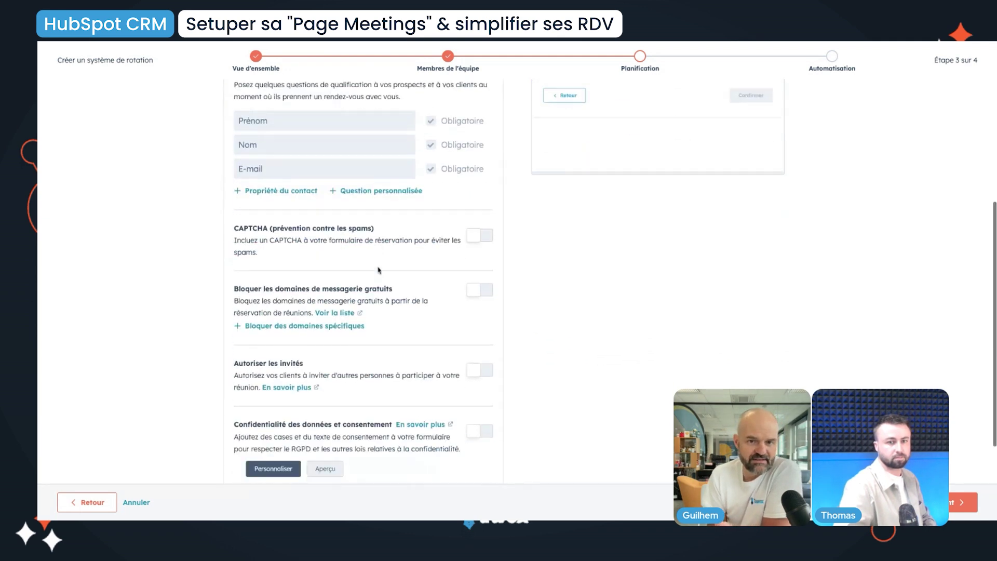